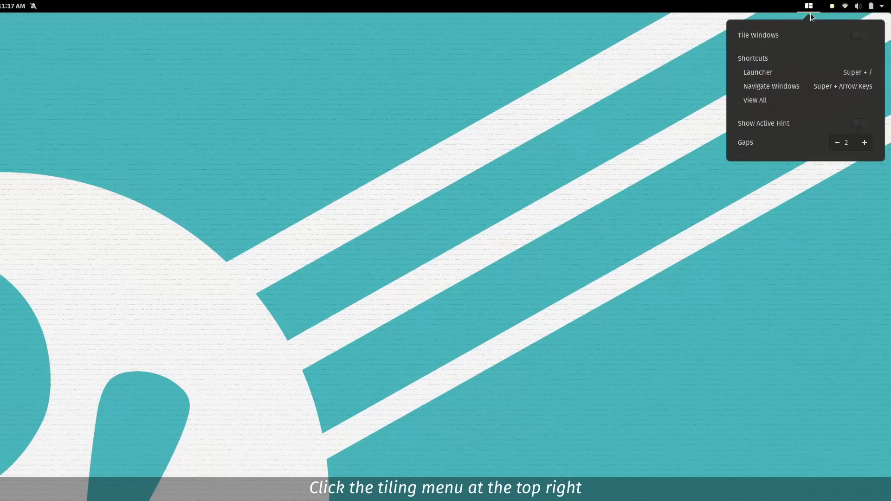
Turn on Tile Windows and Show Active Hint in the Pop Shell tiling menu.
click(859, 37)
click(819, 11)
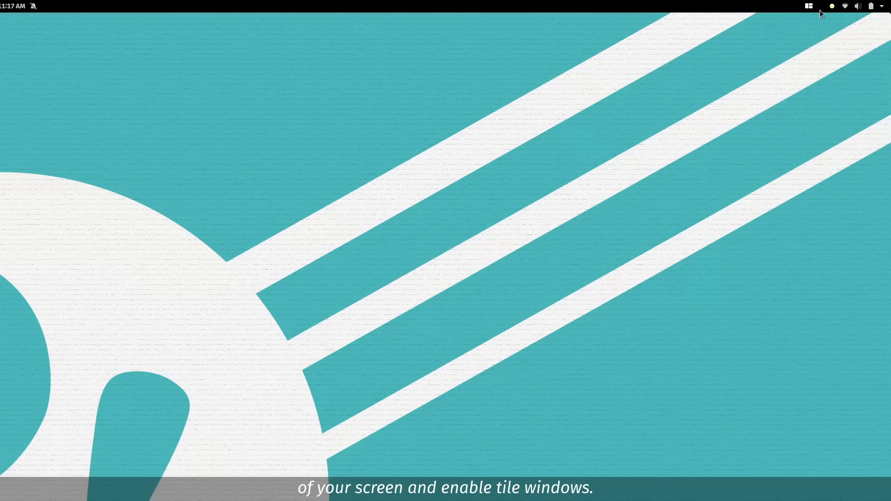
click(811, 10)
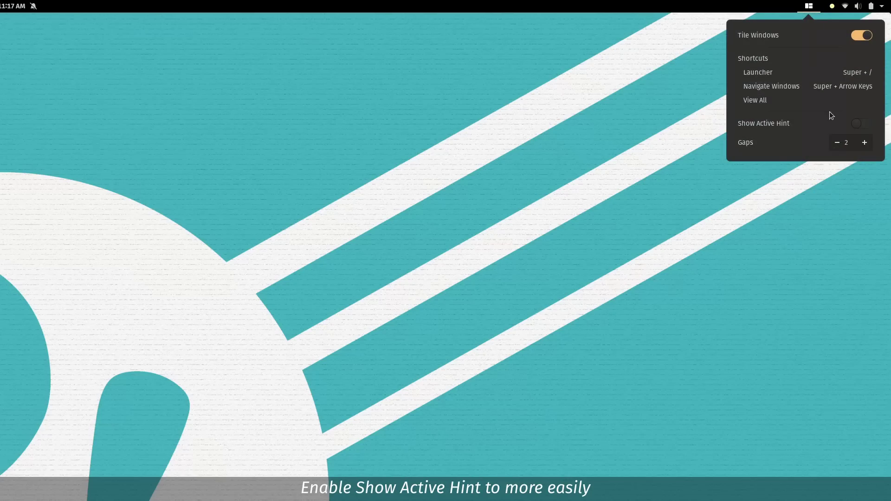
click(856, 126)
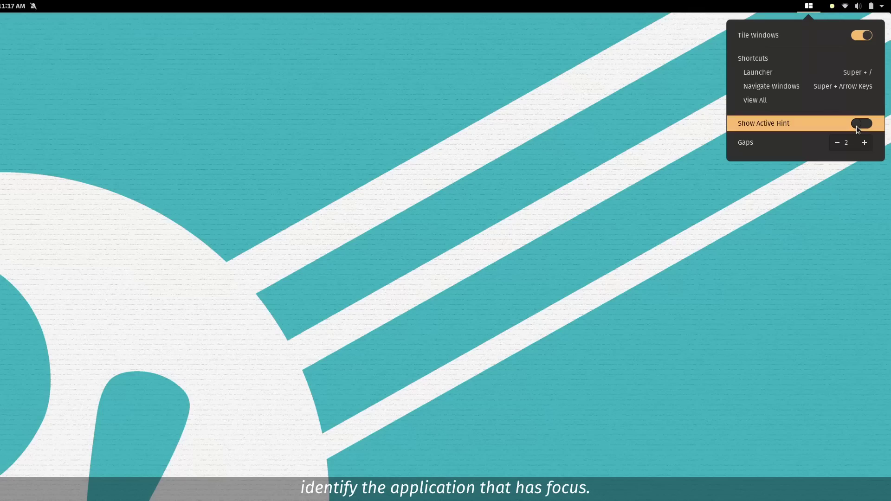
Close the tiling menu and open a terminal into the tiled layout with Super+T.
click(809, 9)
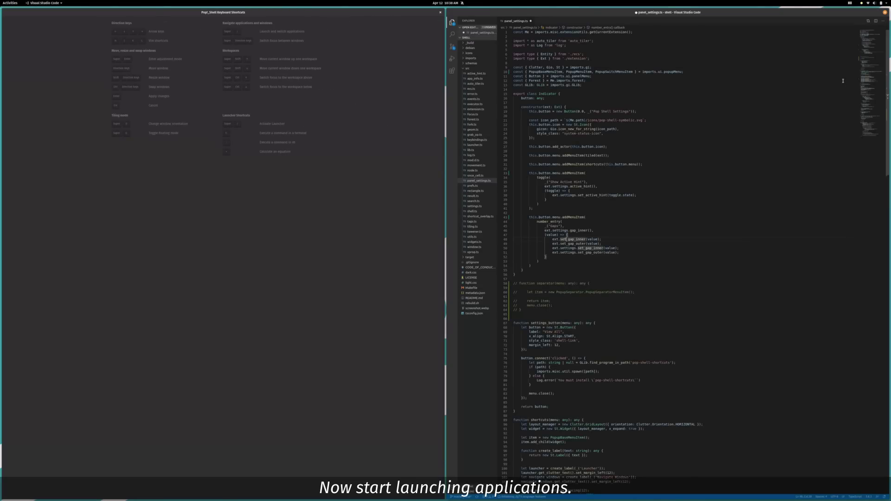
key(super+t)
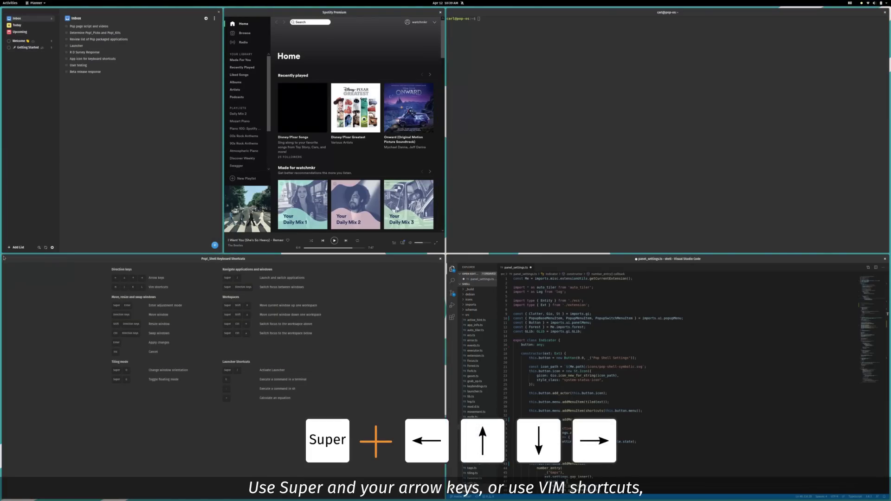
Move the terminal left and down into the bottom-middle tile beneath Spotify.
key(super+Right)
key(super+Right)
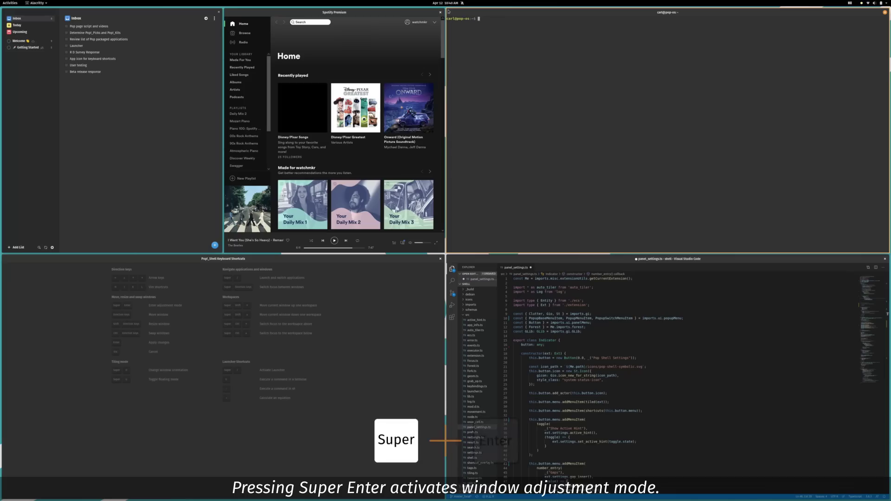
key(super+Return)
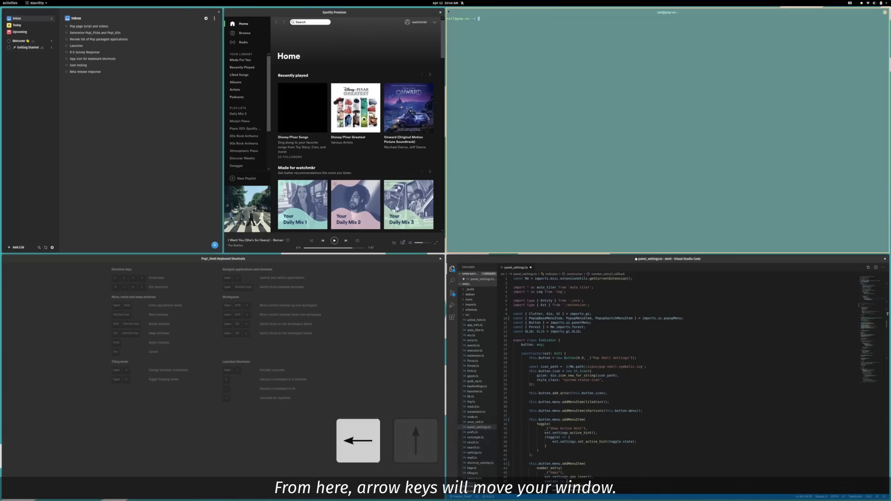
key(Left)
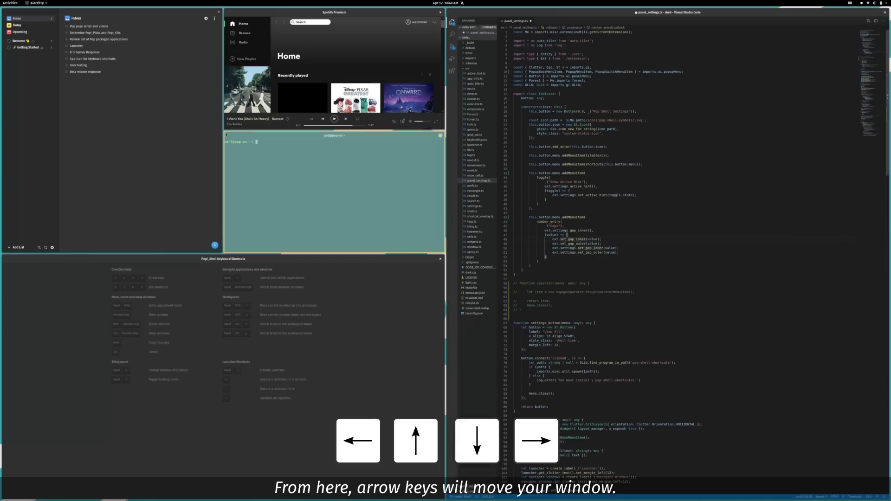
key(Down)
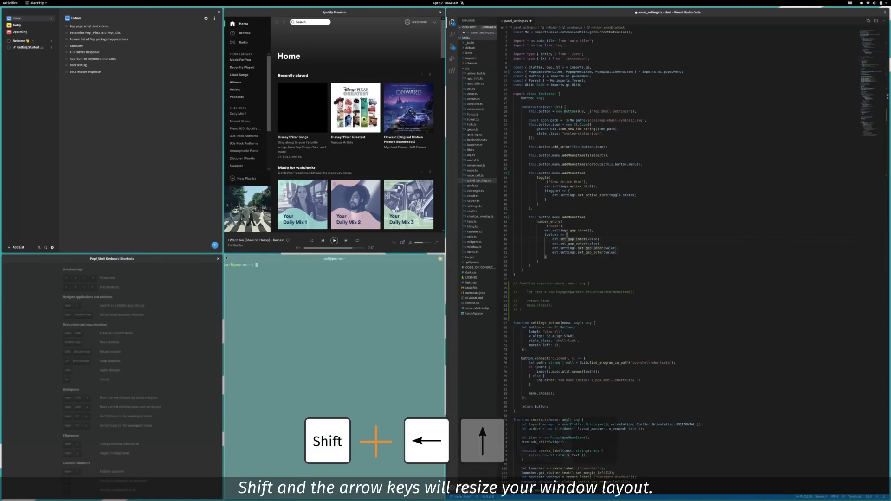
Shorten the top row of tiles by raising the row split twice.
key(shift+Up)
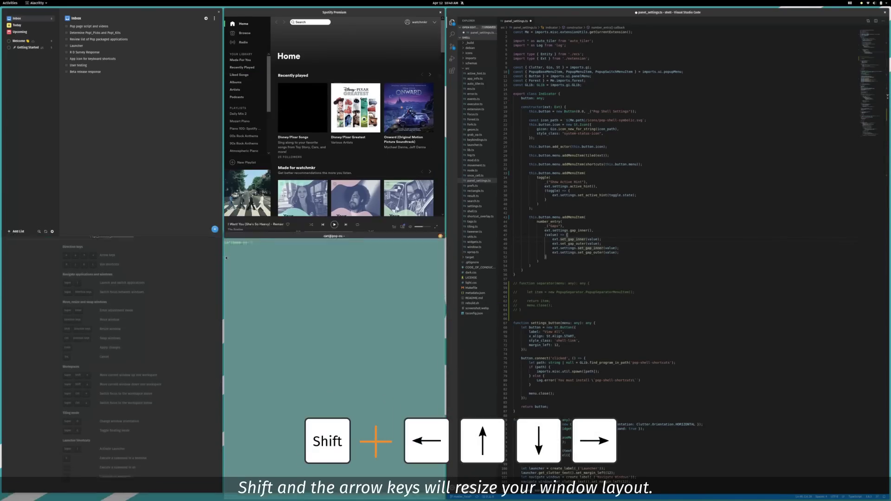
key(shift+Up)
key(shift+Up)
key(shift+Up)
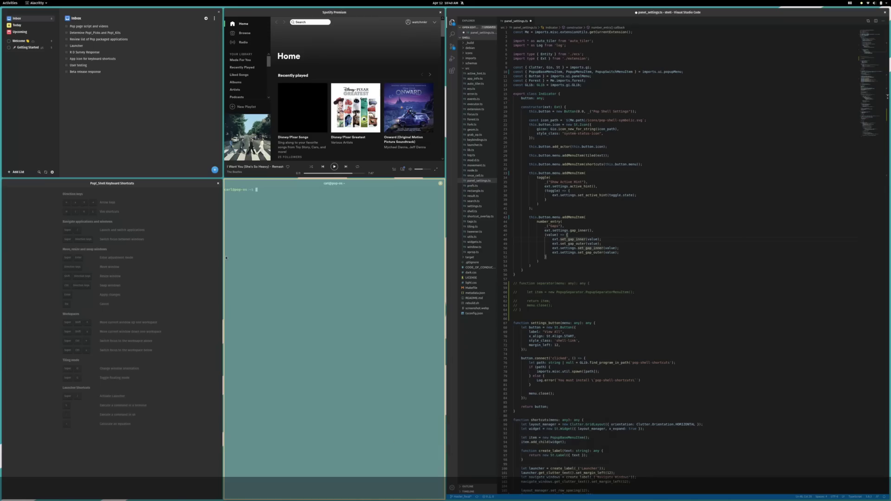
key(Return)
Swap Planner with the shortcuts window and stack it vertically above the terminal.
key(super+Up)
key(super+Left)
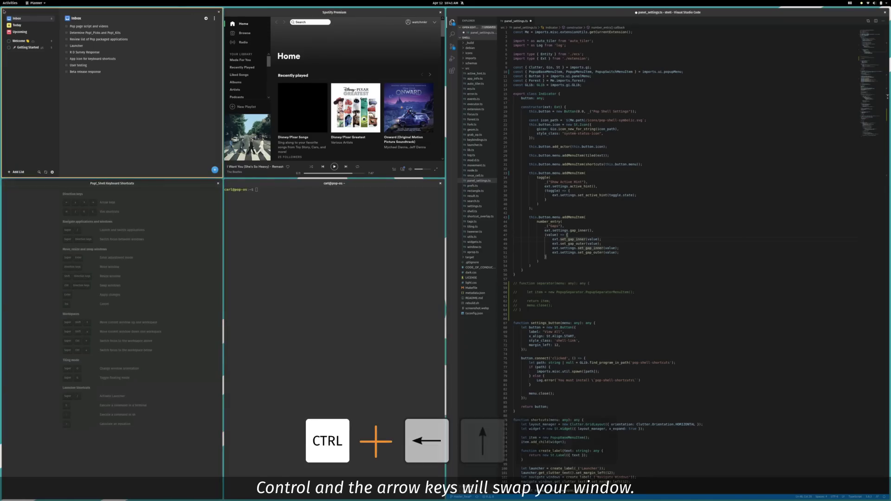
key(super+Return)
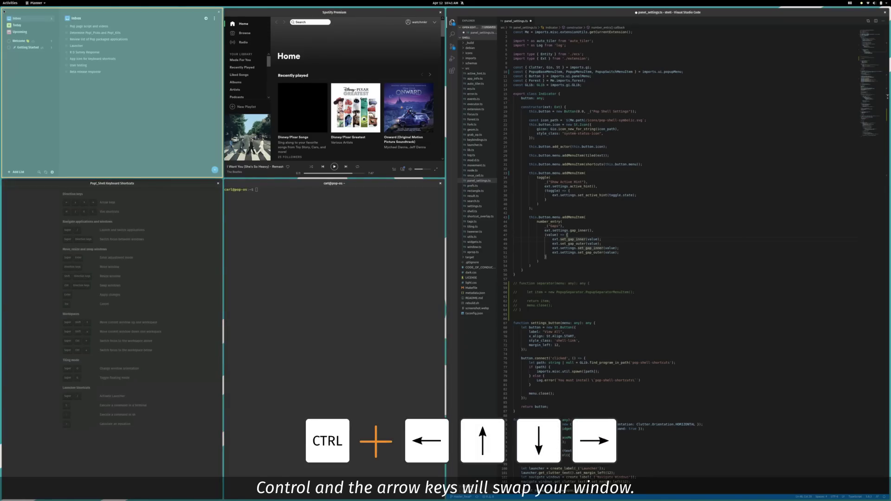
key(ctrl+Down)
key(Return)
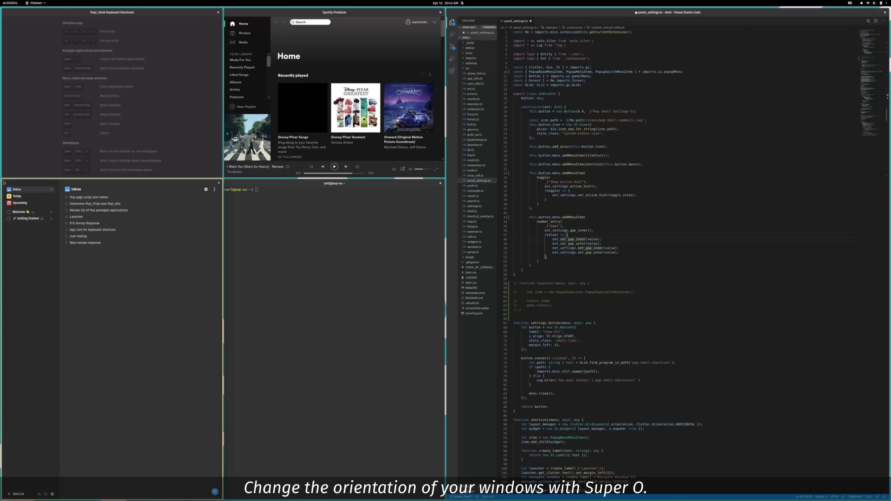
key(super+o)
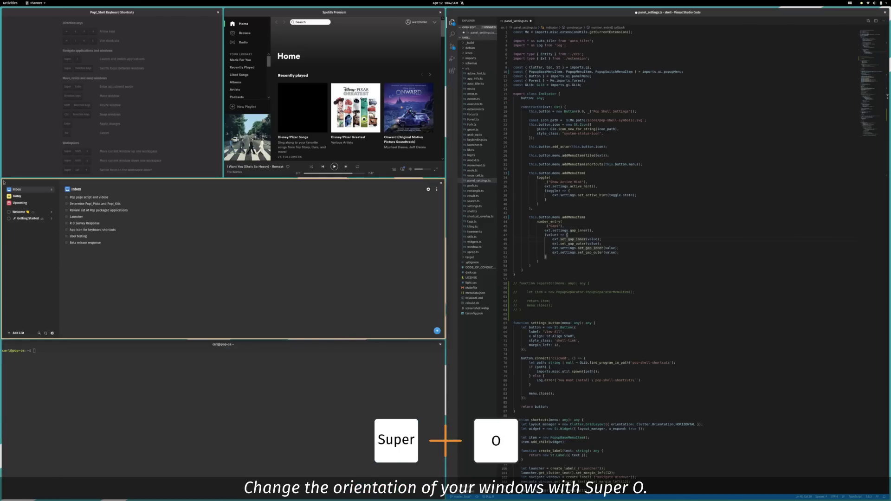
key(super)
text(calc)
Launch Calculator, float it, then re-attach it to the tile beside the terminal.
key(Return)
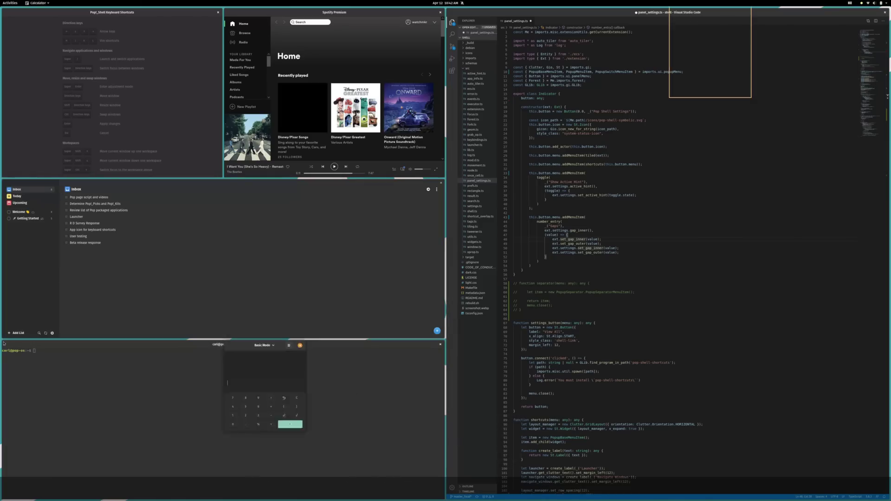
key(super+g)
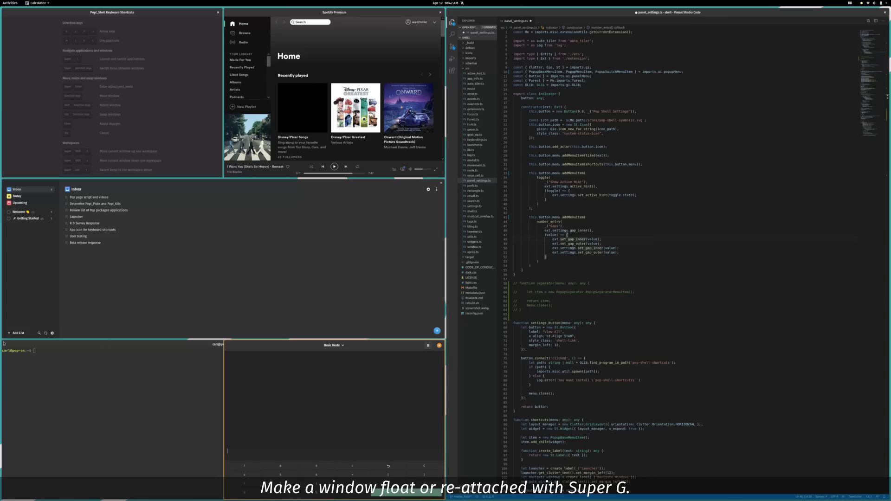
key(super+g)
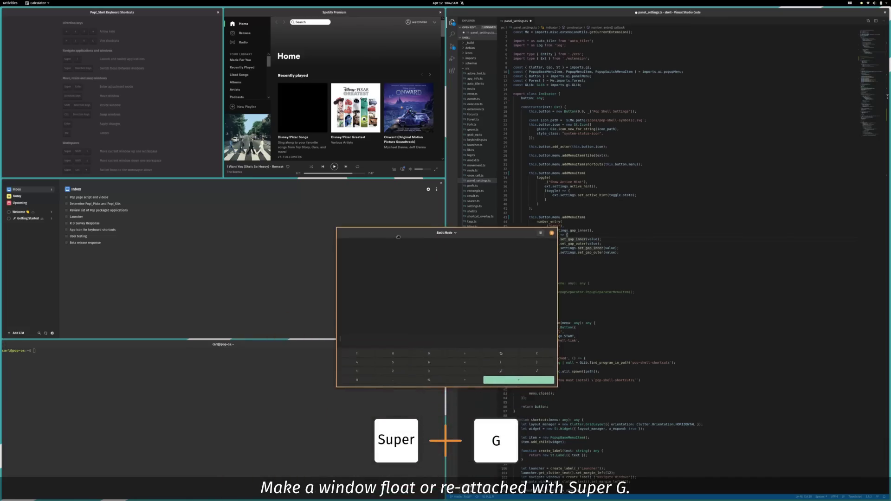
key(super+g)
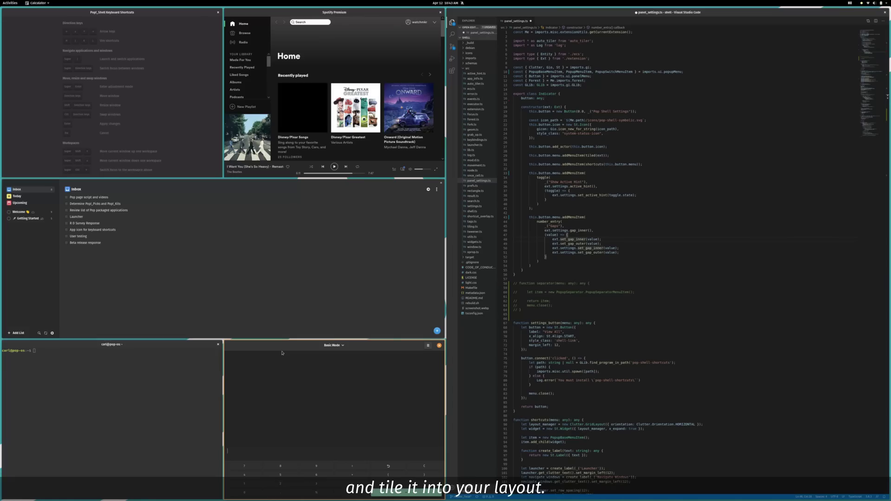
Drag Calculator from the bottom tile into the middle-row tile beside Planner.
drag(299, 346, 299, 215)
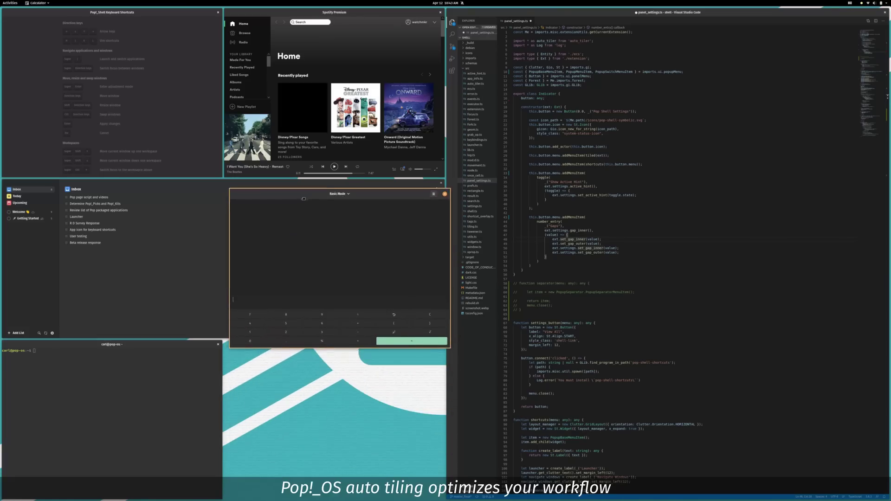
drag(298, 215, 296, 190)
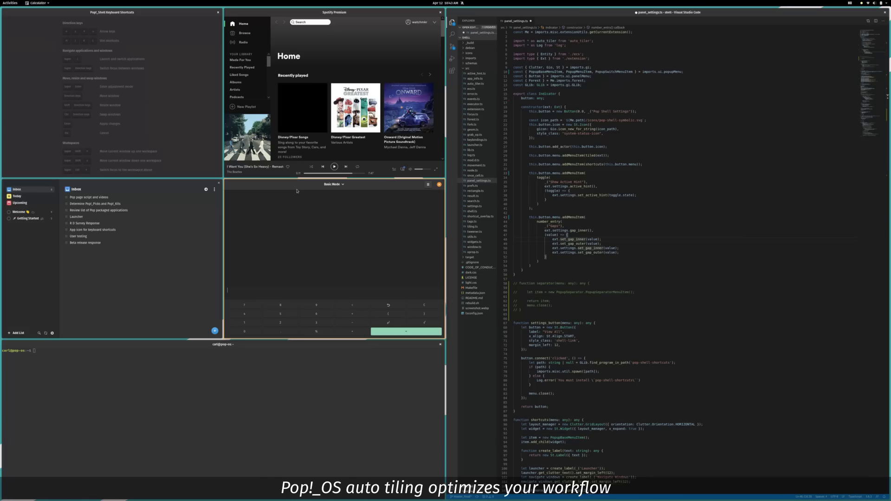